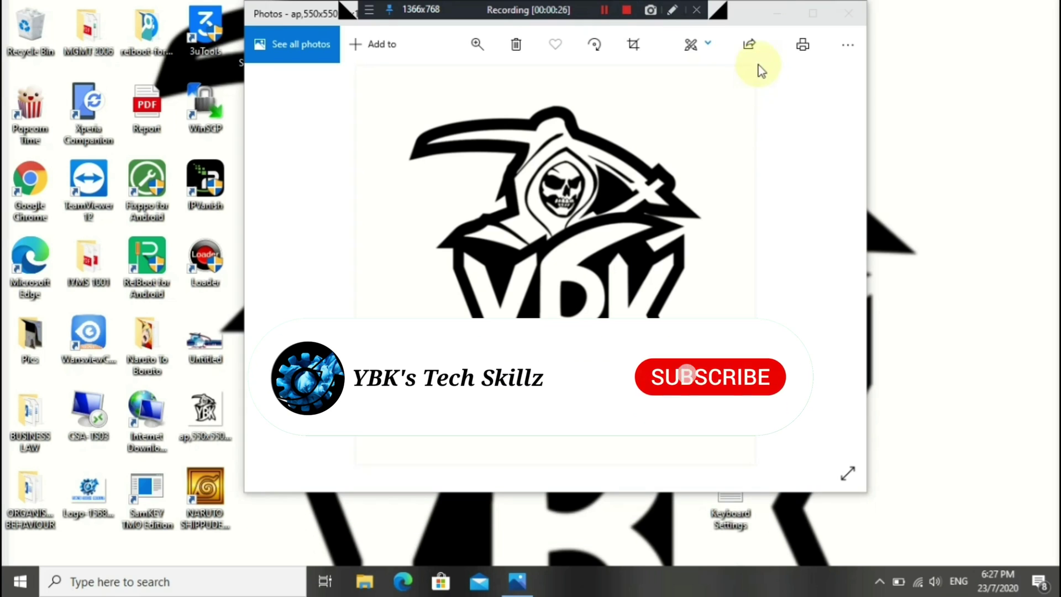
Minimize the Photos window showing the YBK logo to reveal the desktop
click(778, 13)
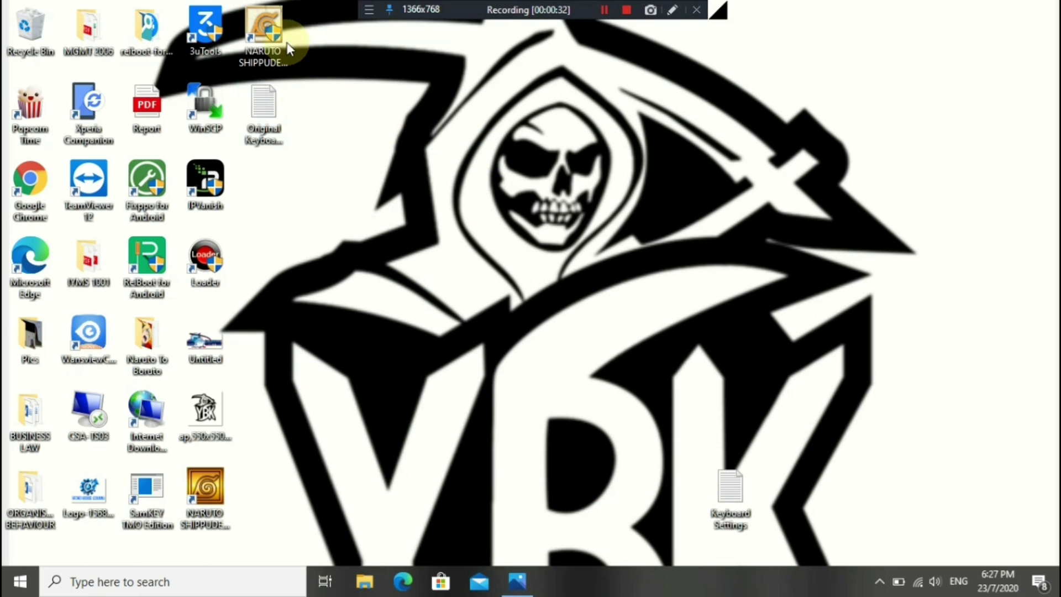
Open C:\Games\NARUTO SHIPPUDEN Ultimate Ninja STORM 4 via the shortcut's Open file location
click(268, 40)
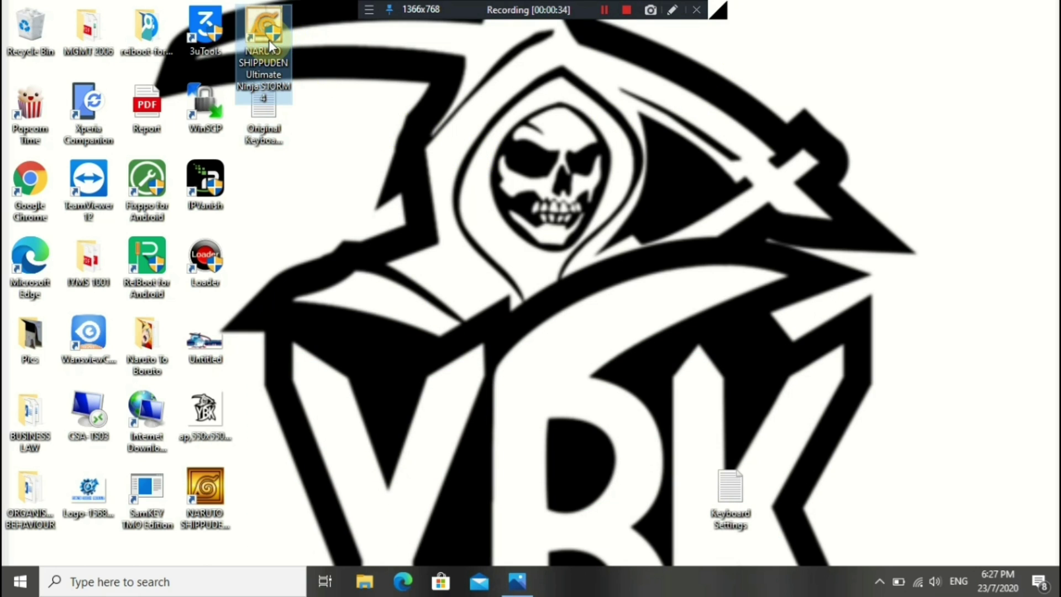
double_click(269, 41)
right_click(268, 40)
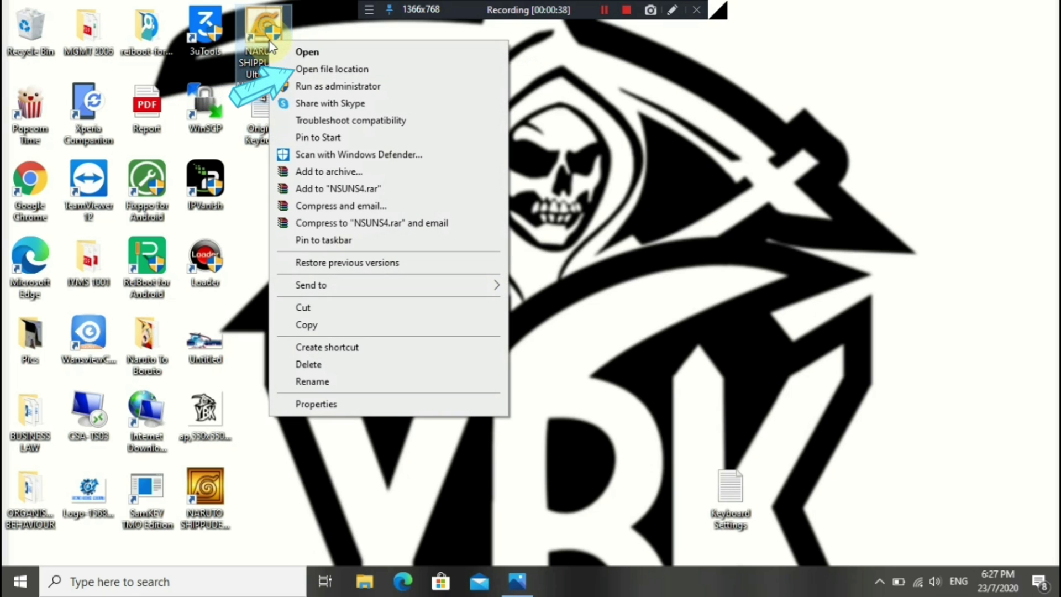
click(362, 71)
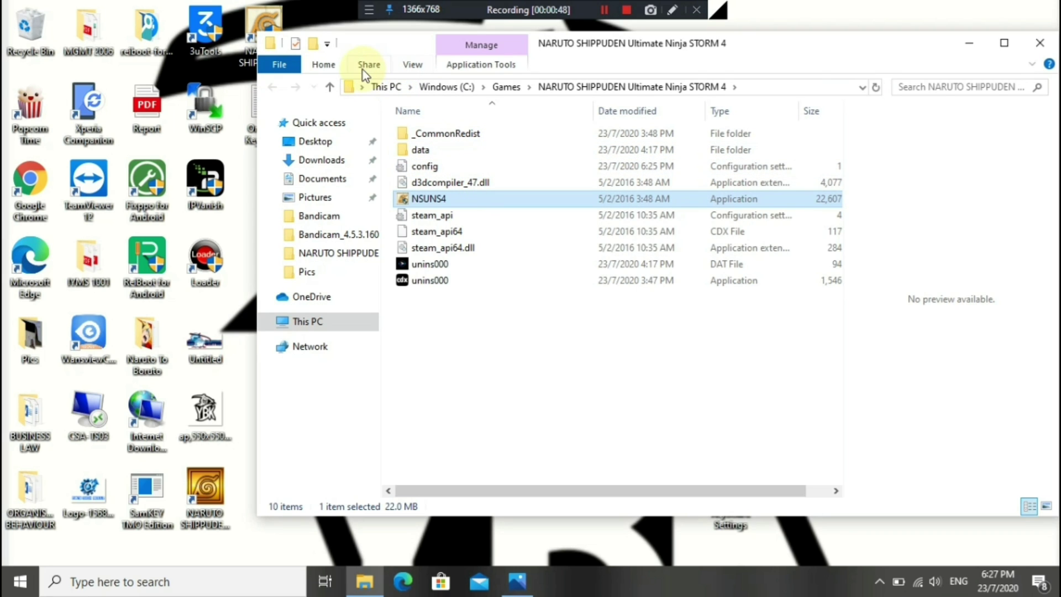
Show file name extensions and preview config.ini (width=1920, height=1080, windowed=1)
click(396, 68)
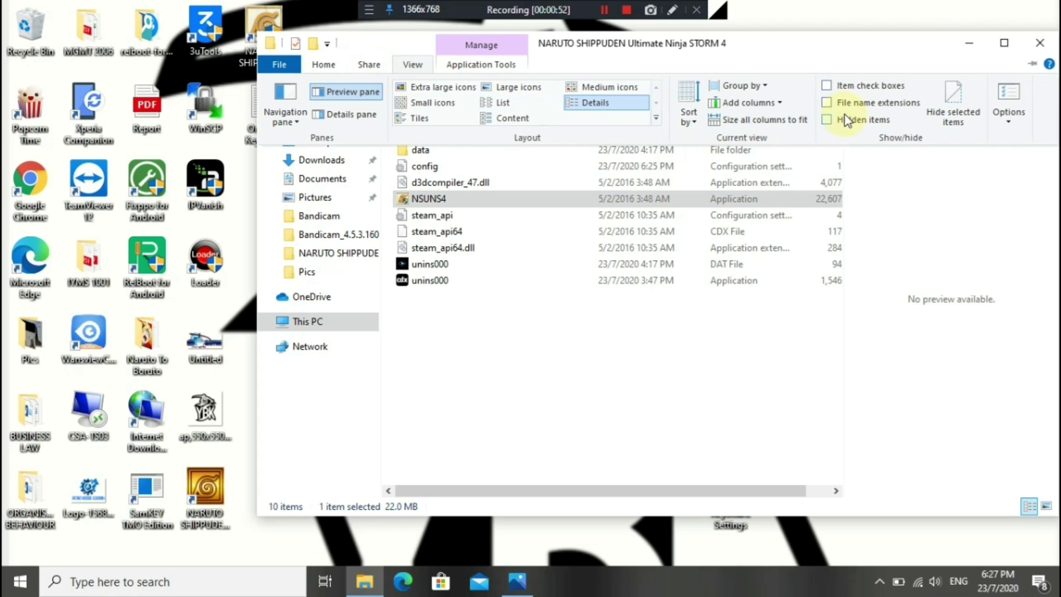
click(828, 103)
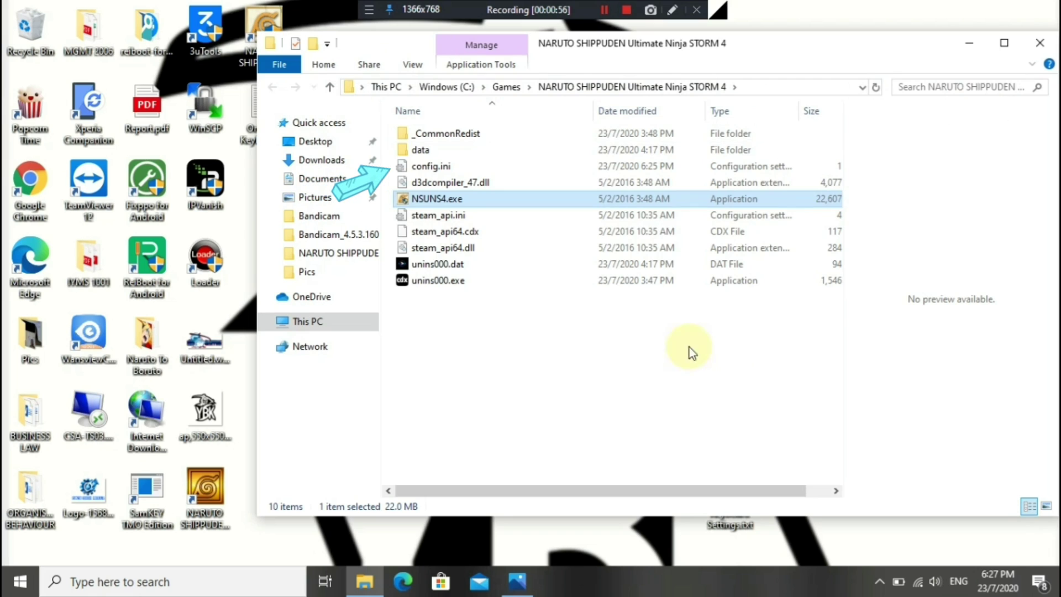
click(603, 332)
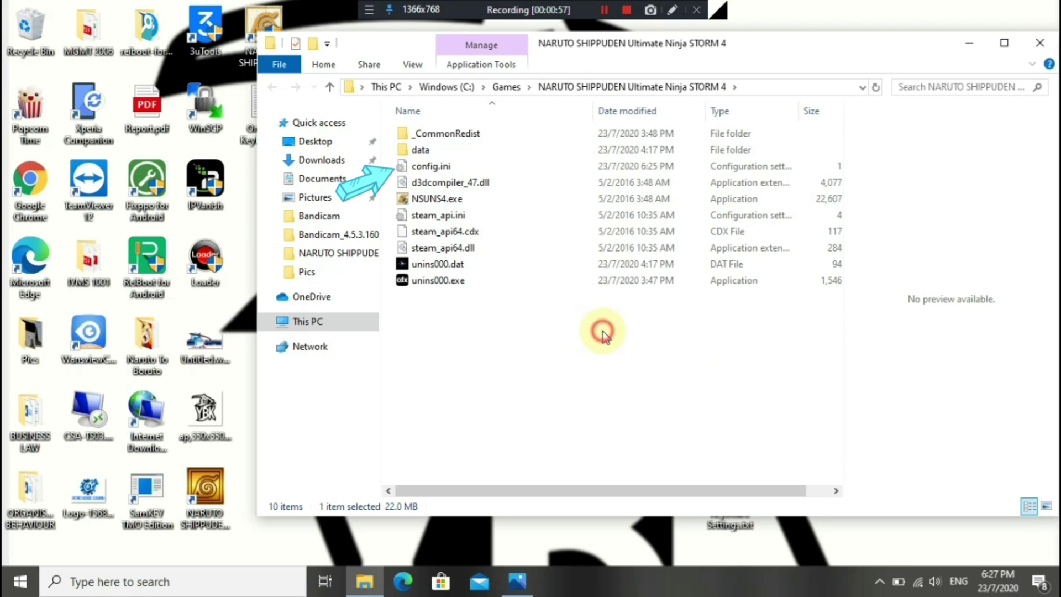
click(485, 167)
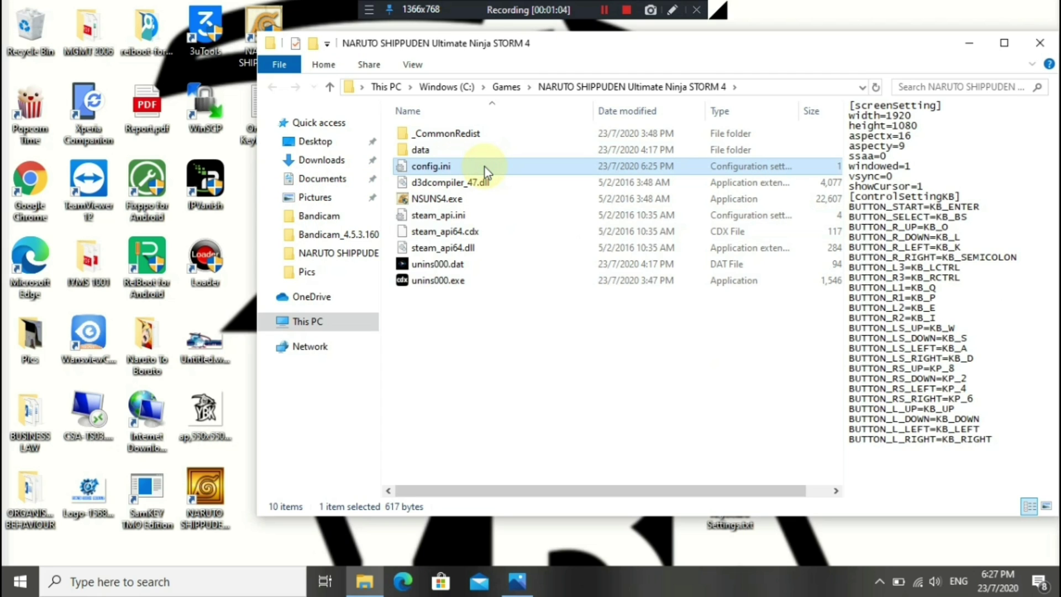
Review config.ini in Notepad, minimize it and the game folder, then select Keyboard Settings.txt
double_click(486, 167)
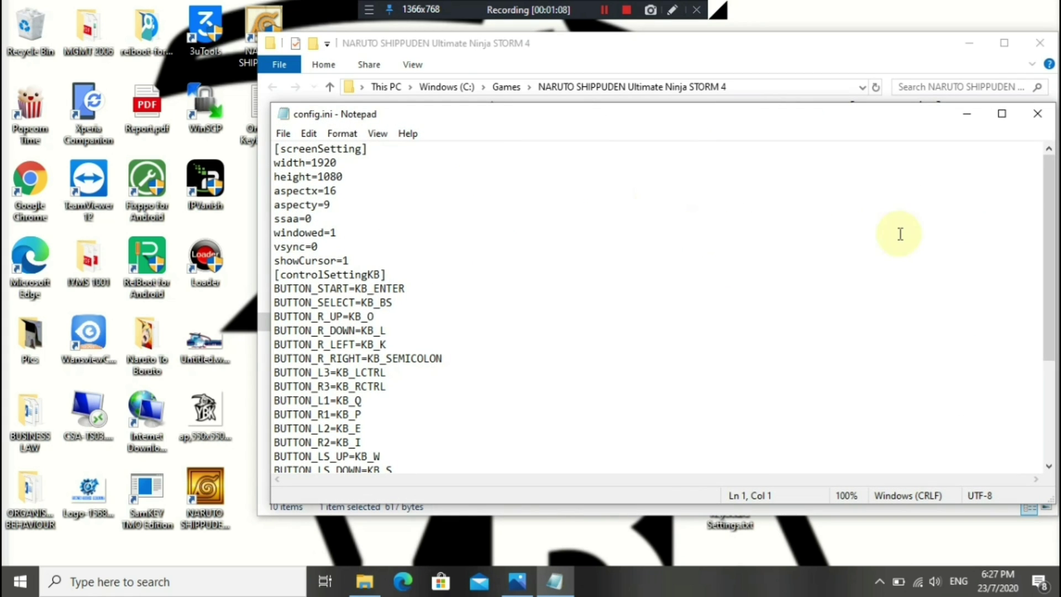
drag(1052, 293, 1049, 376)
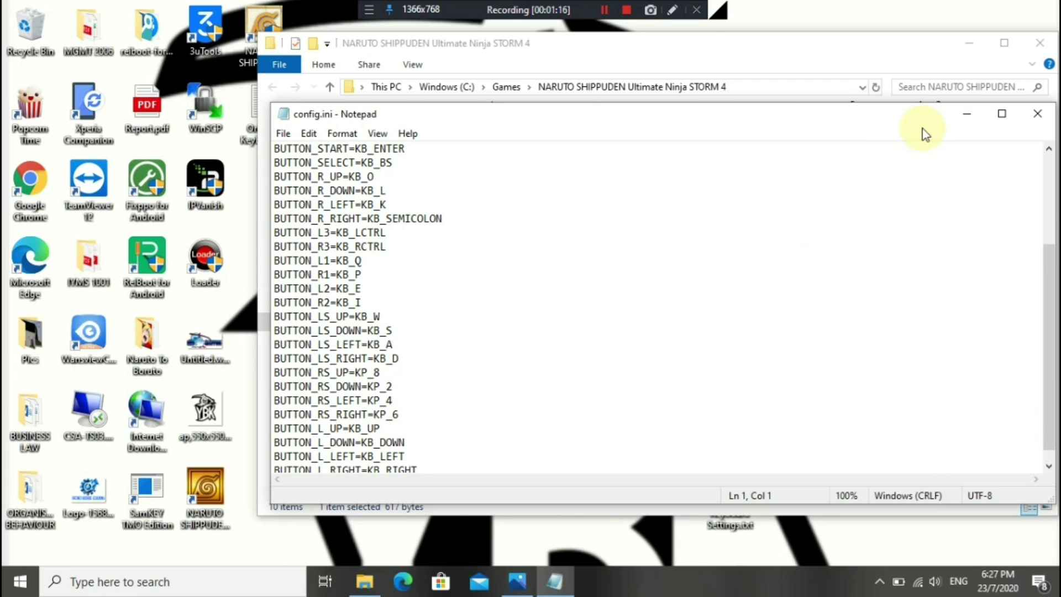
click(968, 114)
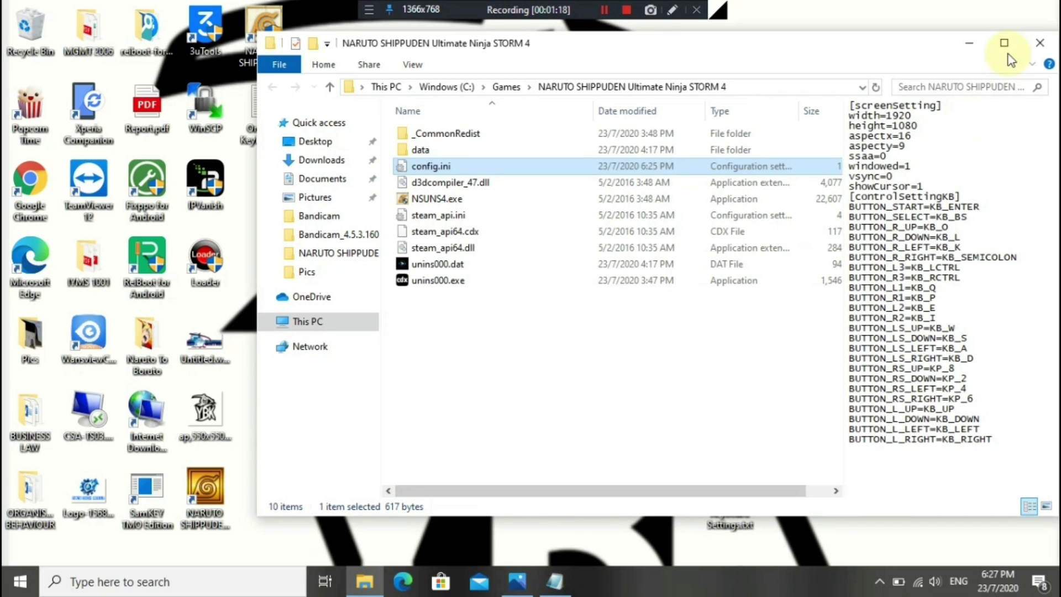
click(978, 41)
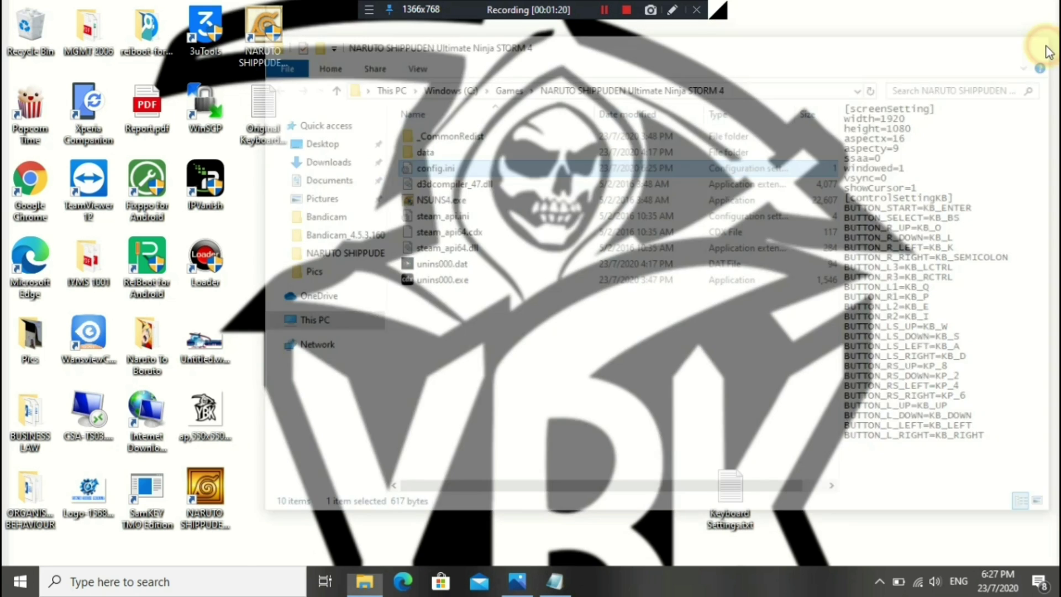
click(736, 506)
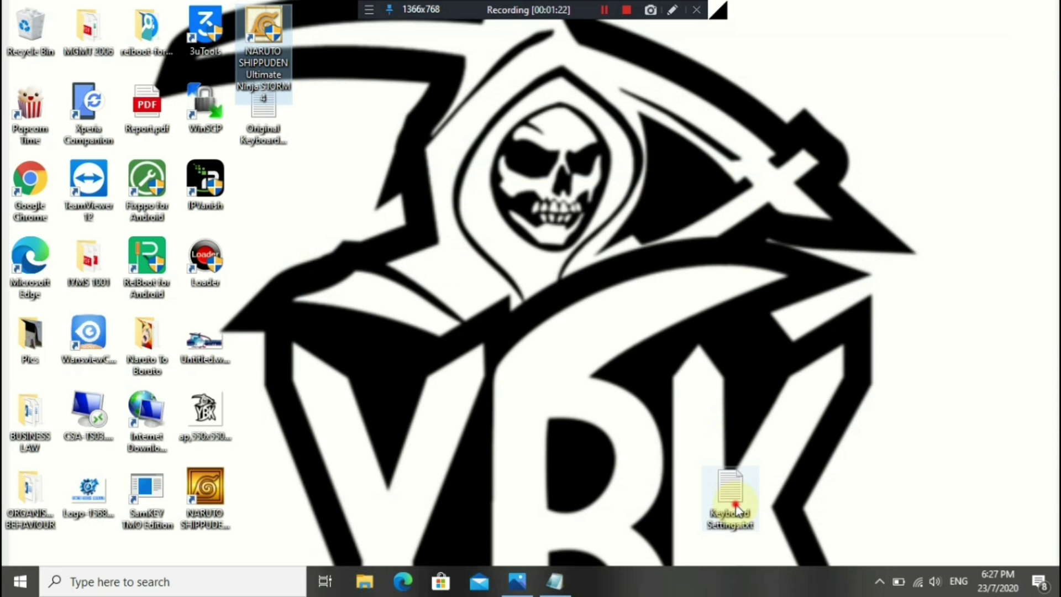
Copy Keyboard Settings.txt's mapping list from BUTTON_START=KB_ENTER on, then minimize it
double_click(737, 509)
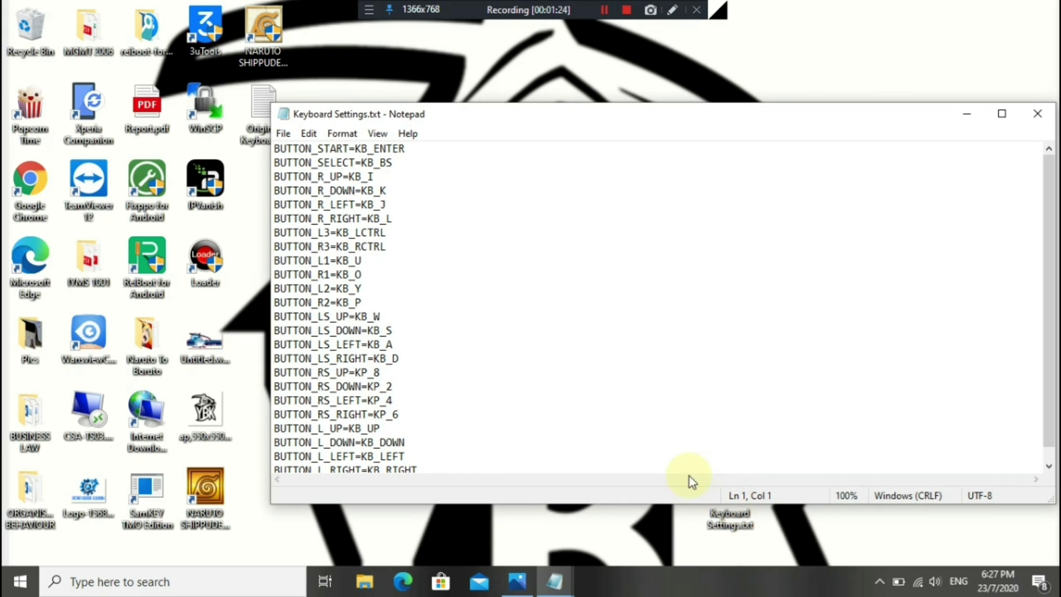
key(ctrl+End)
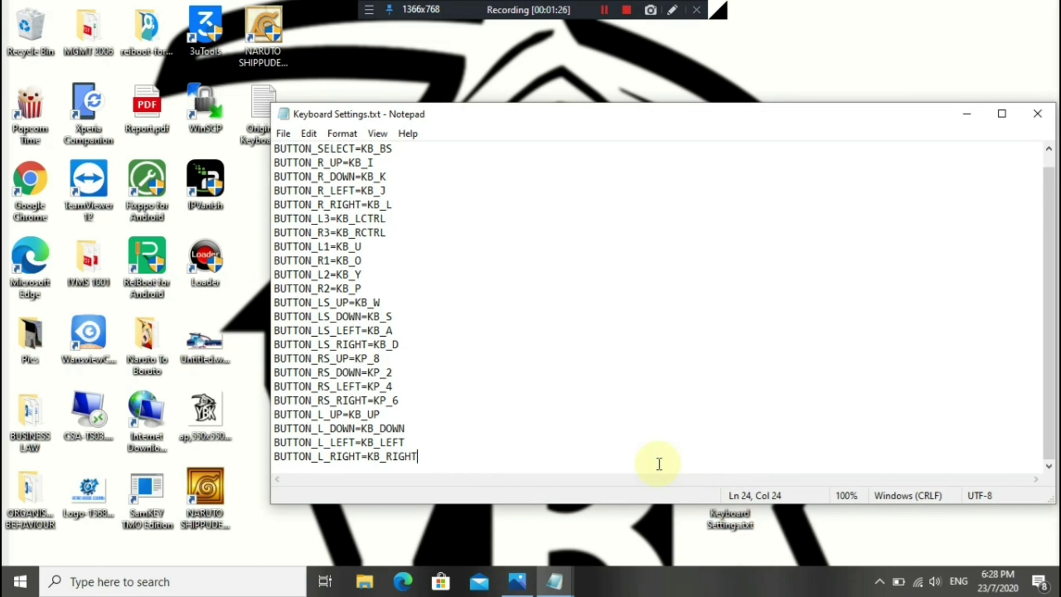
key(ctrl+a)
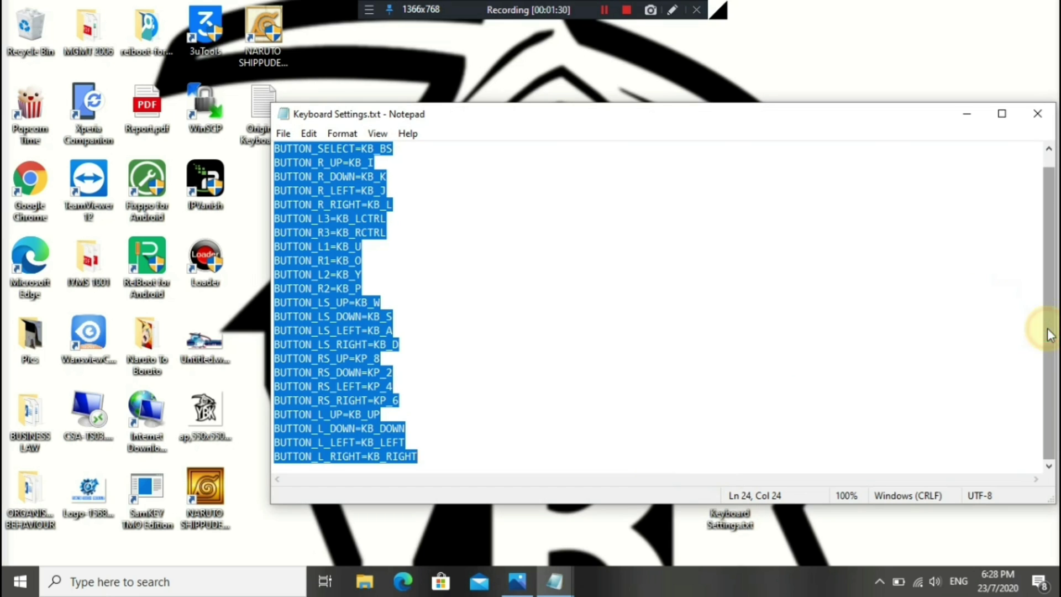
click(581, 450)
click(491, 458)
drag(336, 203, 263, 118)
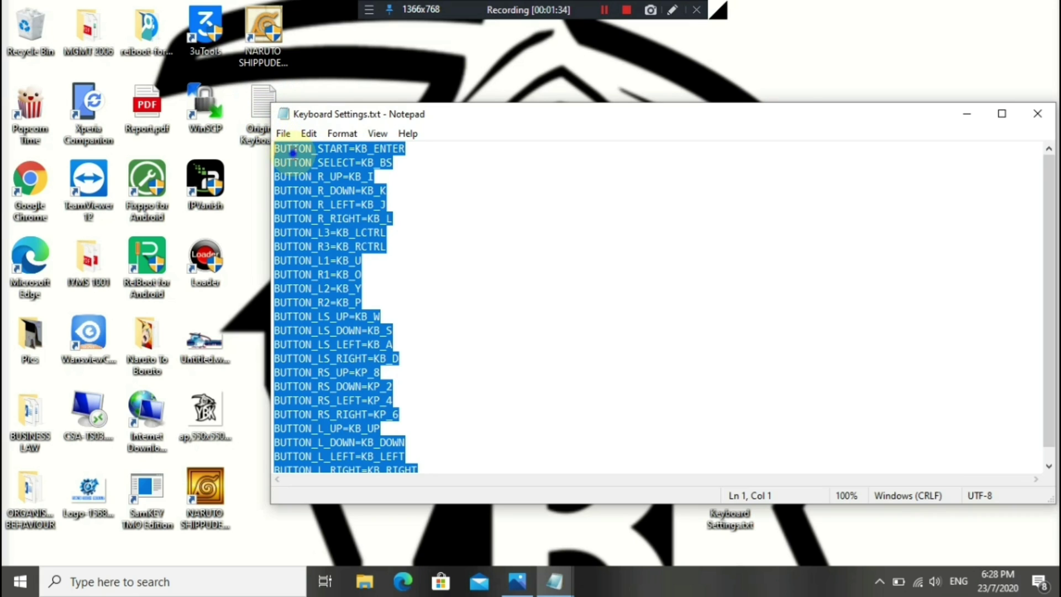
right_click(293, 155)
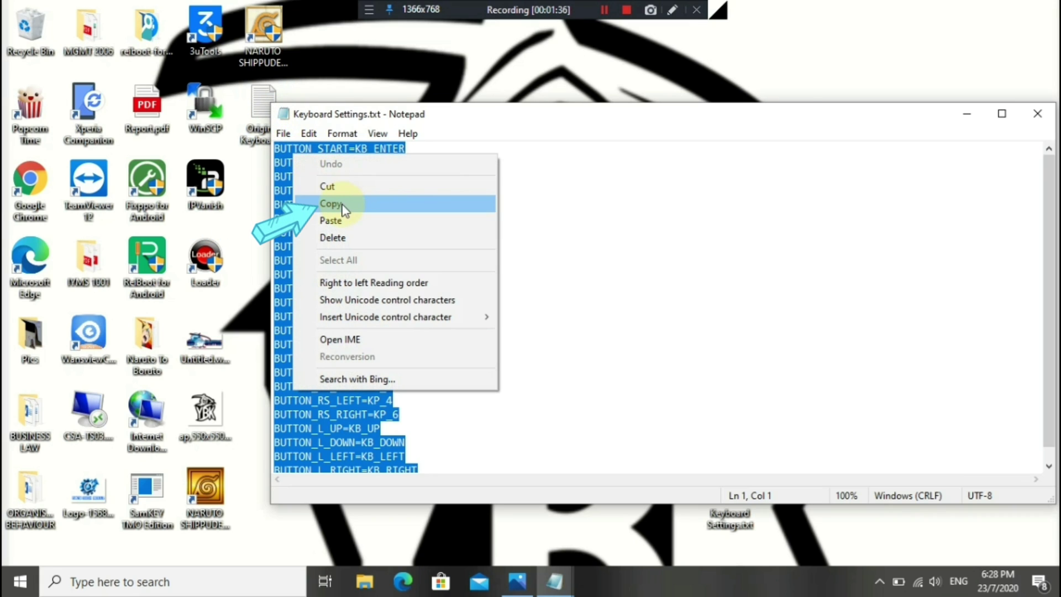
click(343, 205)
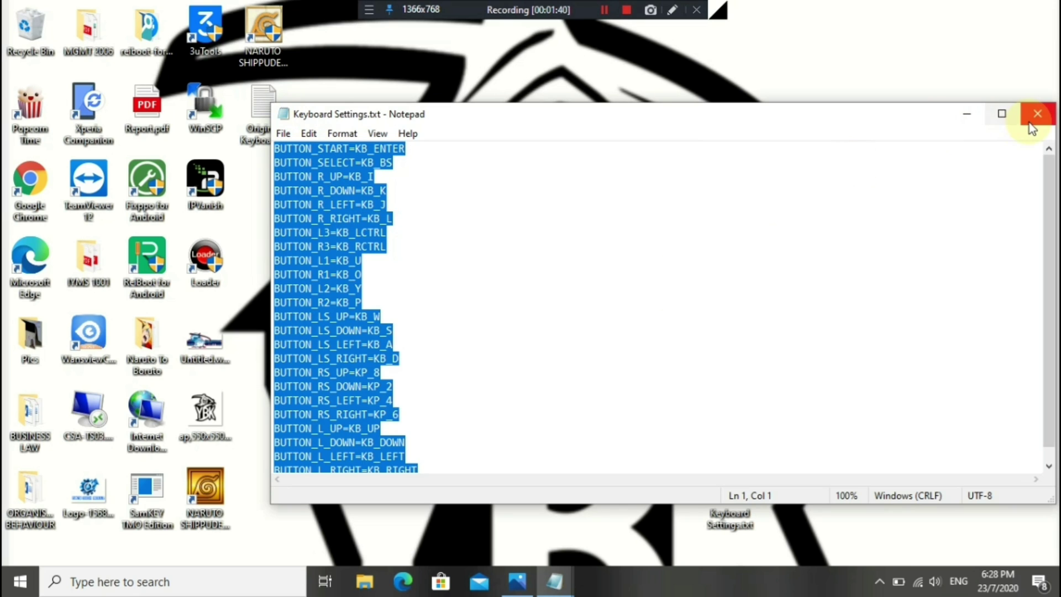
click(966, 114)
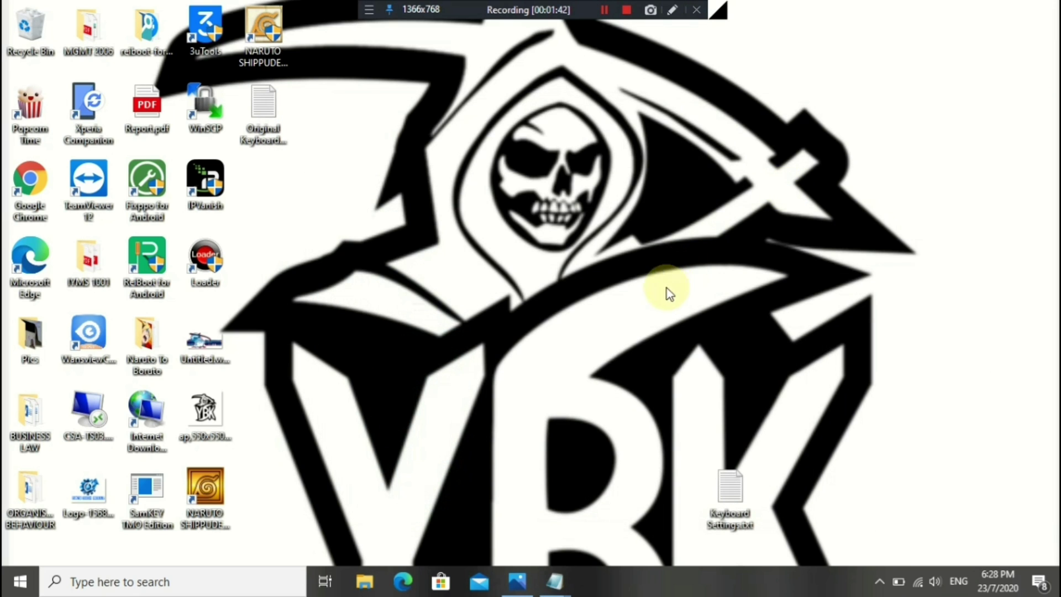
Restore config.ini from the taskbar and scroll to the top of the file
mouse_move(550, 581)
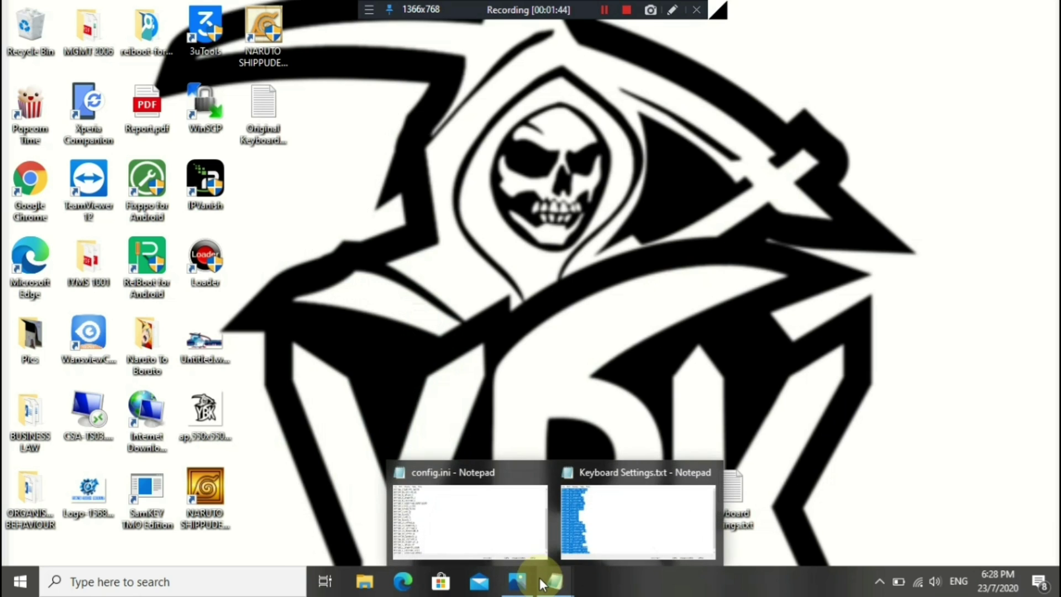
click(512, 534)
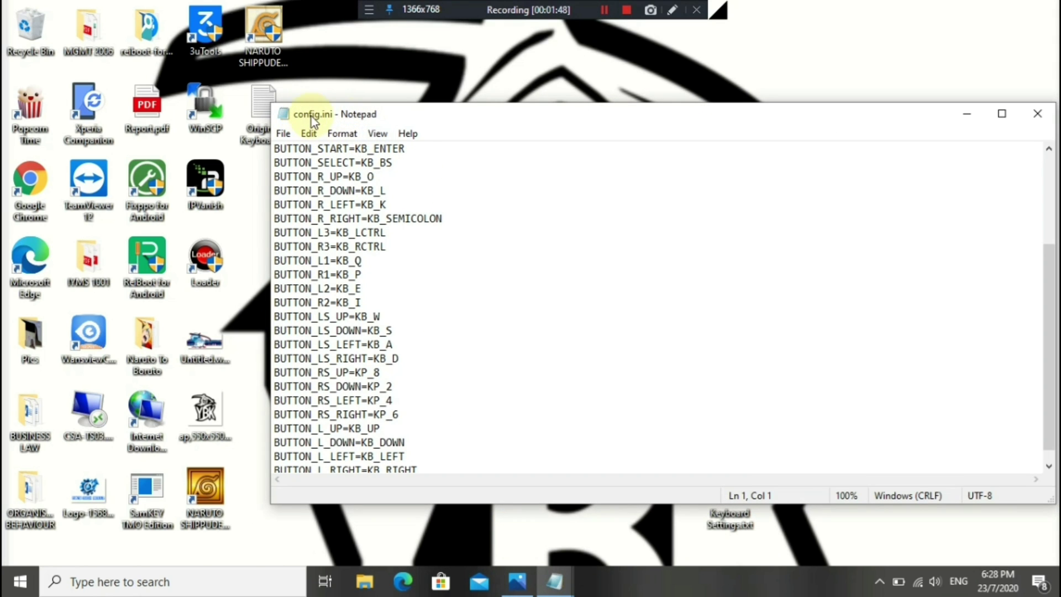
click(1050, 308)
drag(1049, 308, 808, 260)
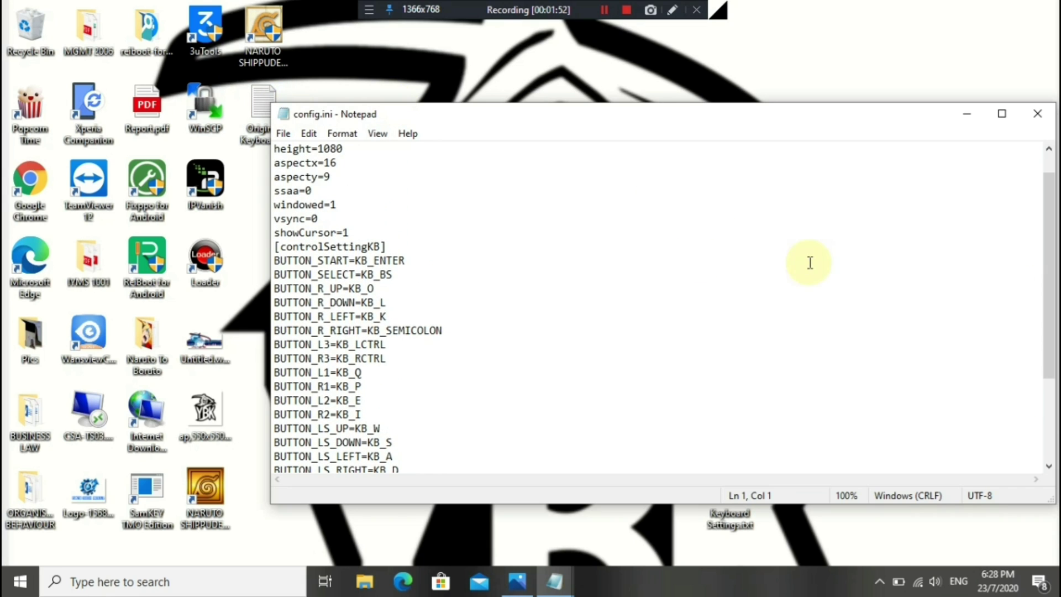
Select mapping lines 11–34, BUTTON_START=KB_ENTER through BUTTON_L_RIGHT=KB_RIGHT
click(279, 260)
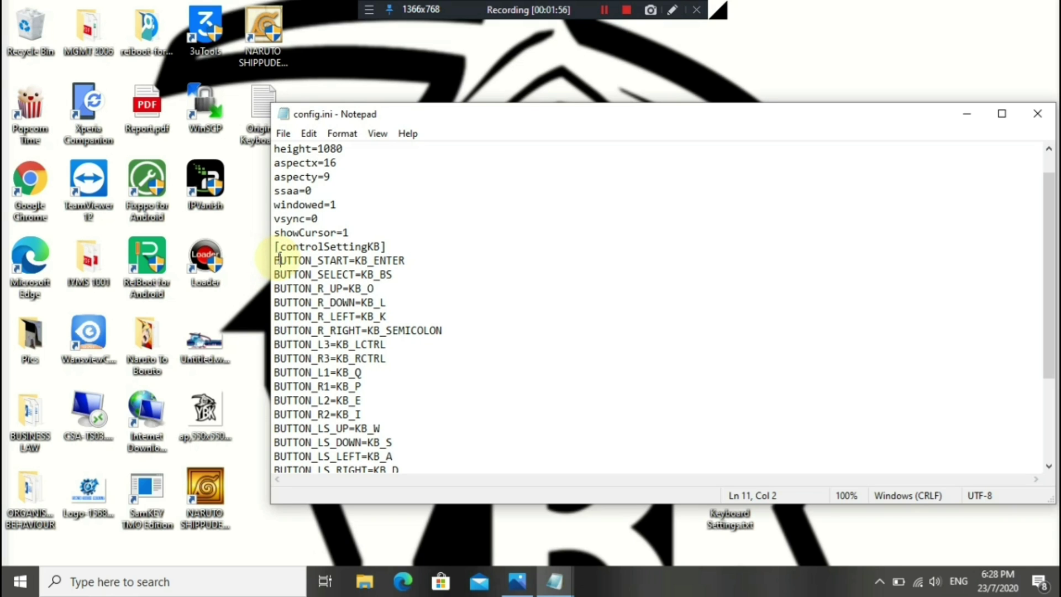
drag(273, 261, 474, 415)
drag(492, 453, 502, 503)
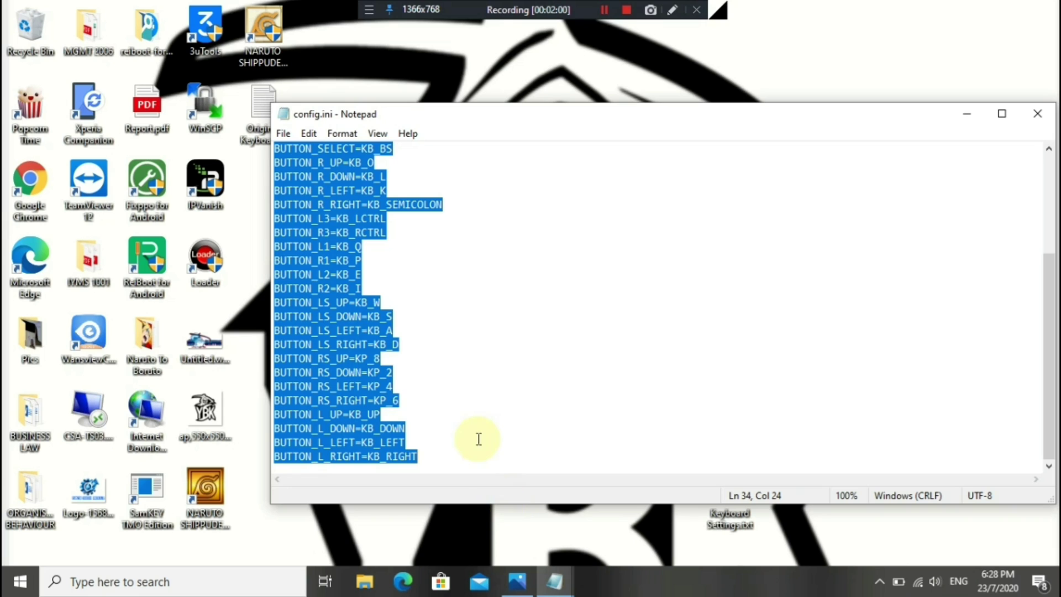
click(437, 457)
drag(437, 457, 243, 127)
drag(261, 186, 260, 290)
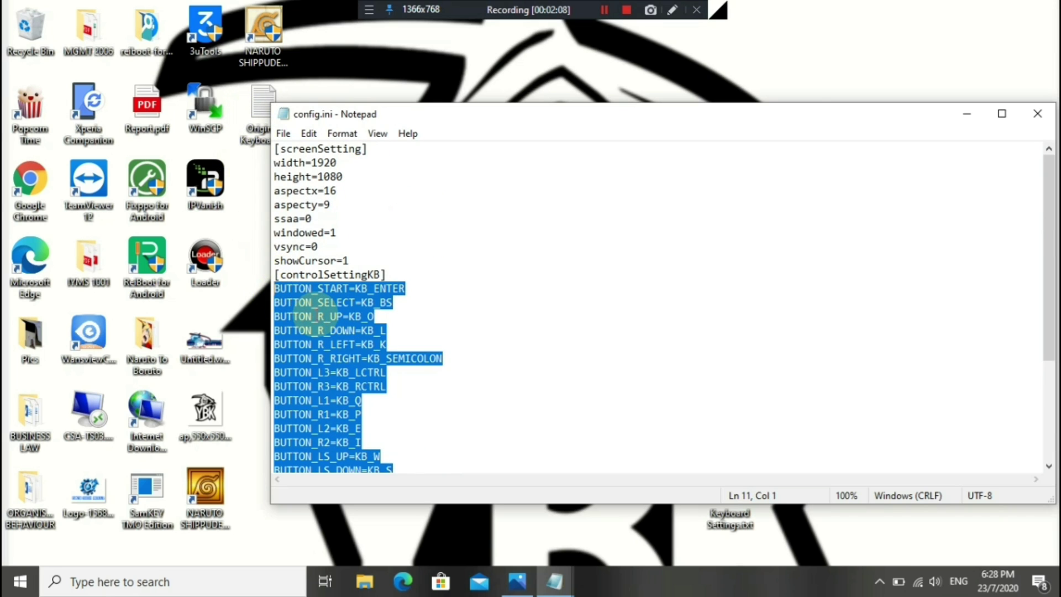
Paste the custom keyboard mappings over the selection, then save config.ini while closing Notepad
key(ctrl+v)
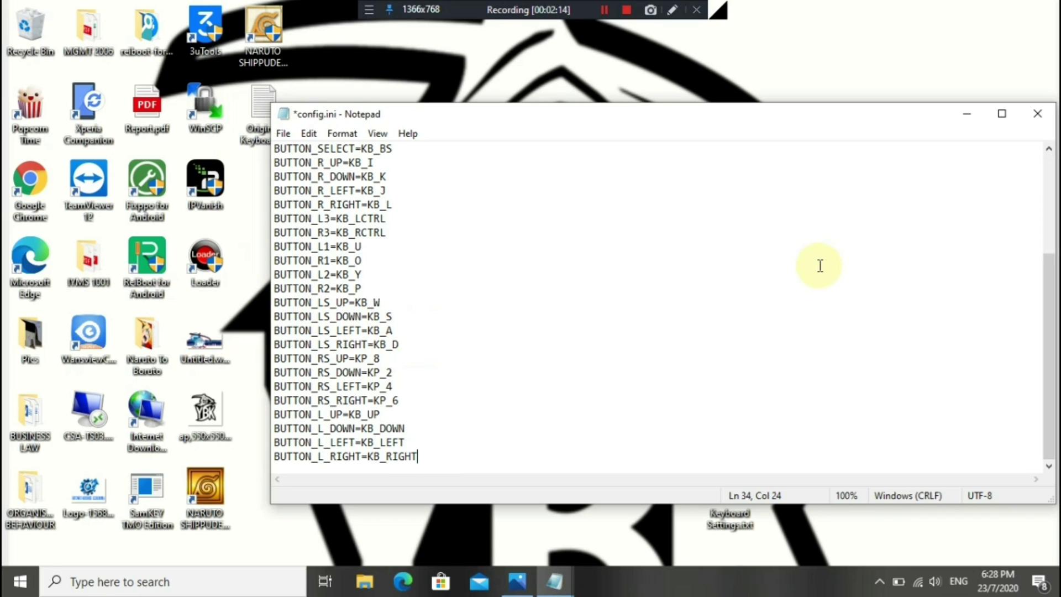
click(1035, 115)
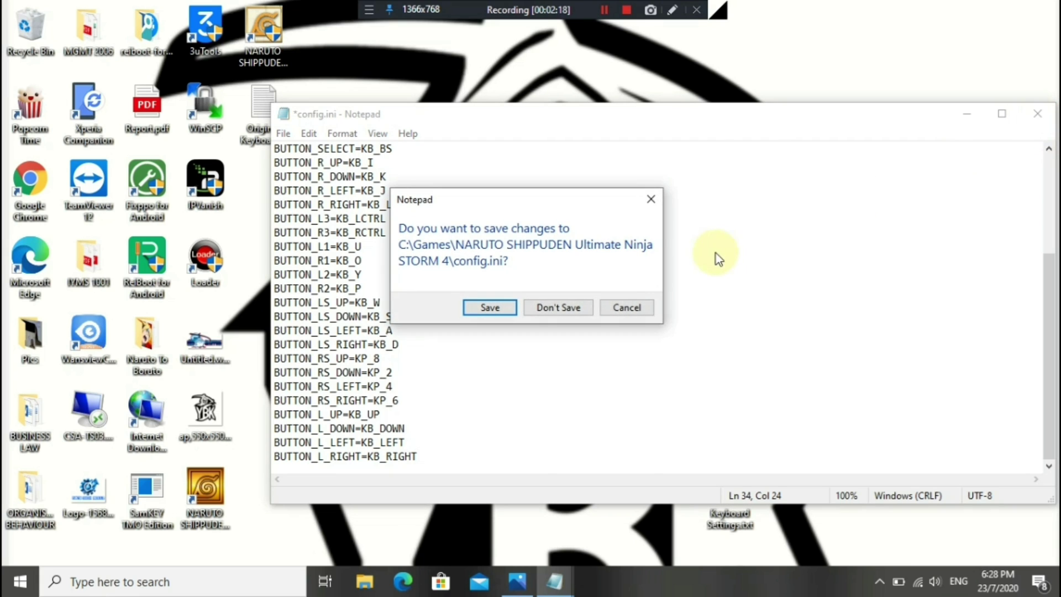
click(625, 303)
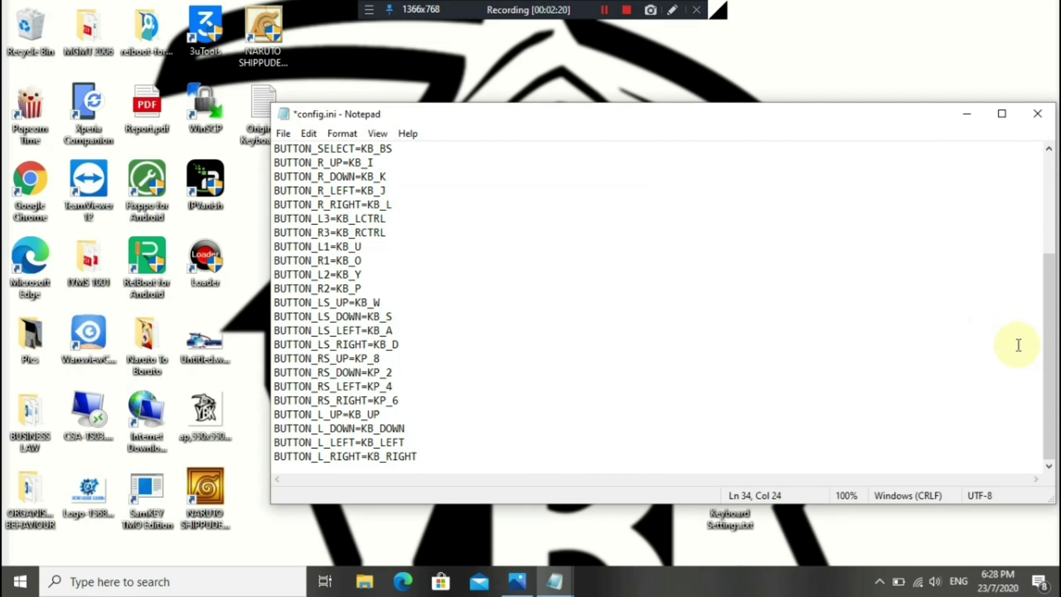
drag(1052, 365, 1050, 266)
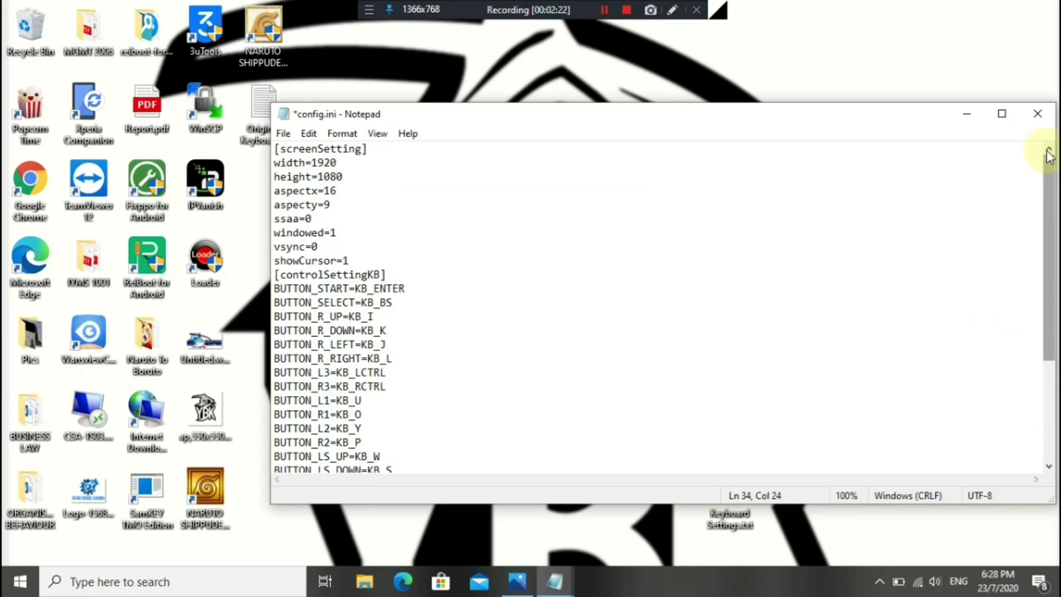
click(1043, 123)
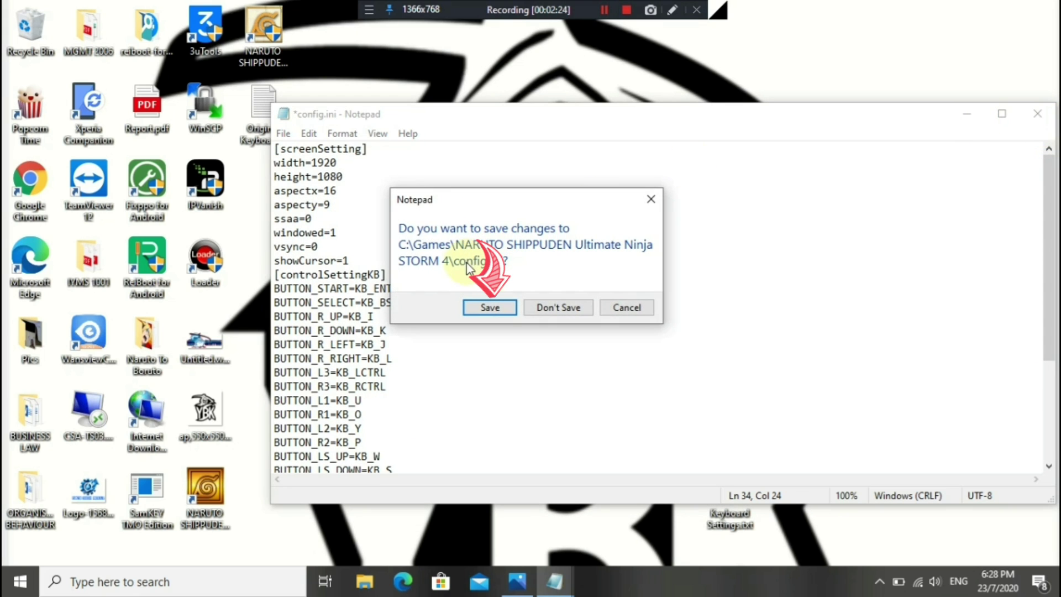
click(491, 314)
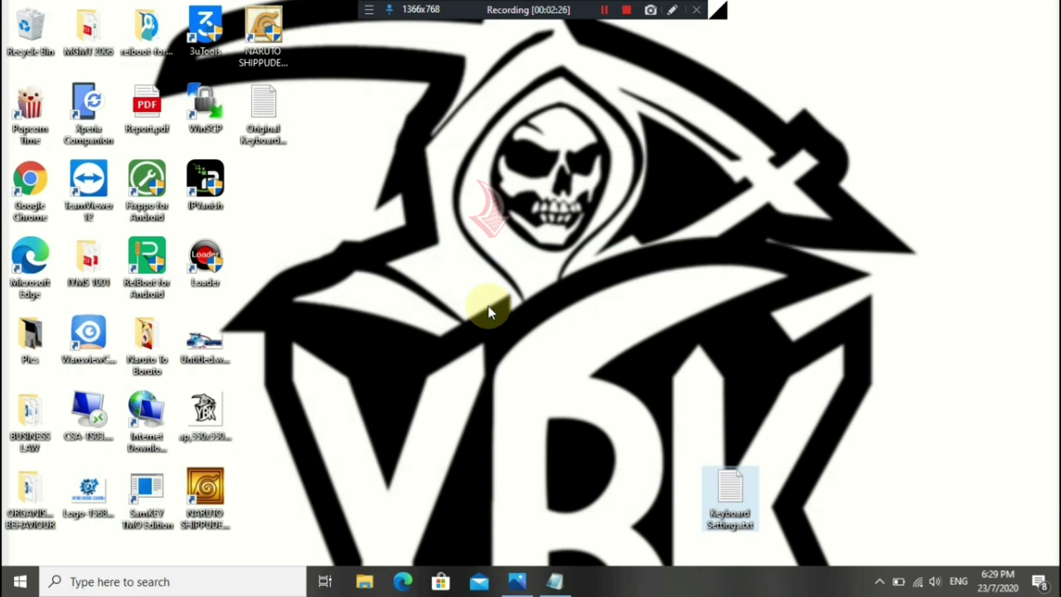
click(489, 307)
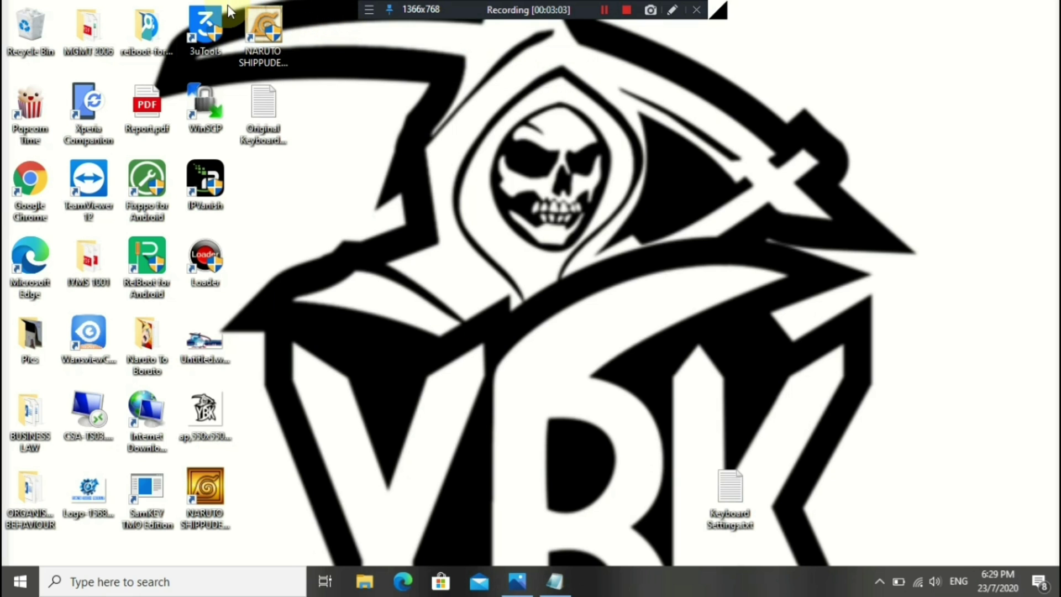
Launch NARUTO SHIPPUDEN Ultimate Ninja STORM 4 from its desktop shortcut and wait for the title screen
double_click(258, 31)
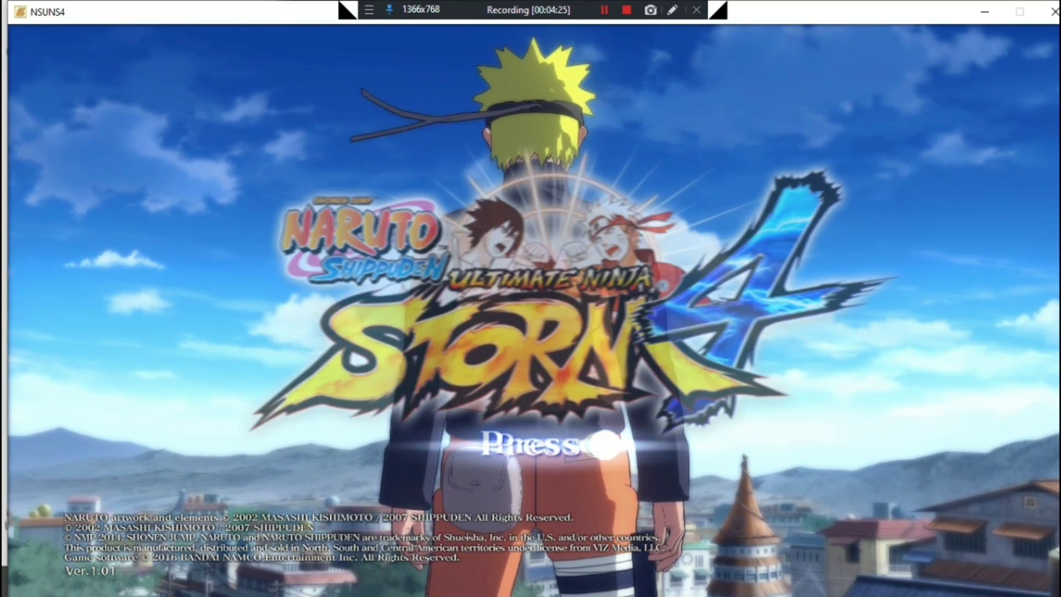
Pass the title screen, browse game modes and Options, then start Story mode
key(Return)
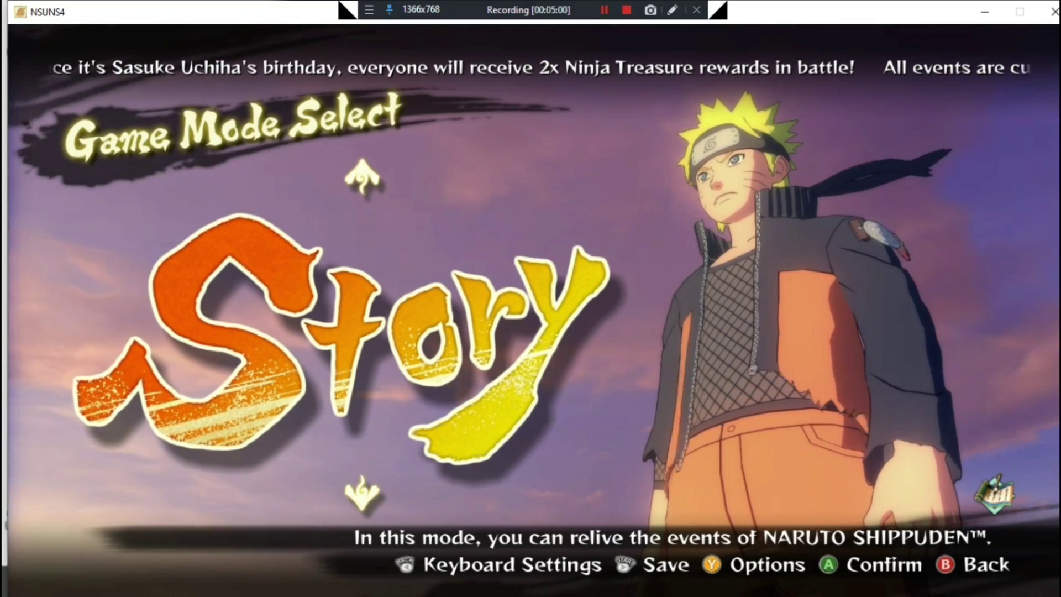
key(Down)
key(Down)
key(Down)
key(Down)
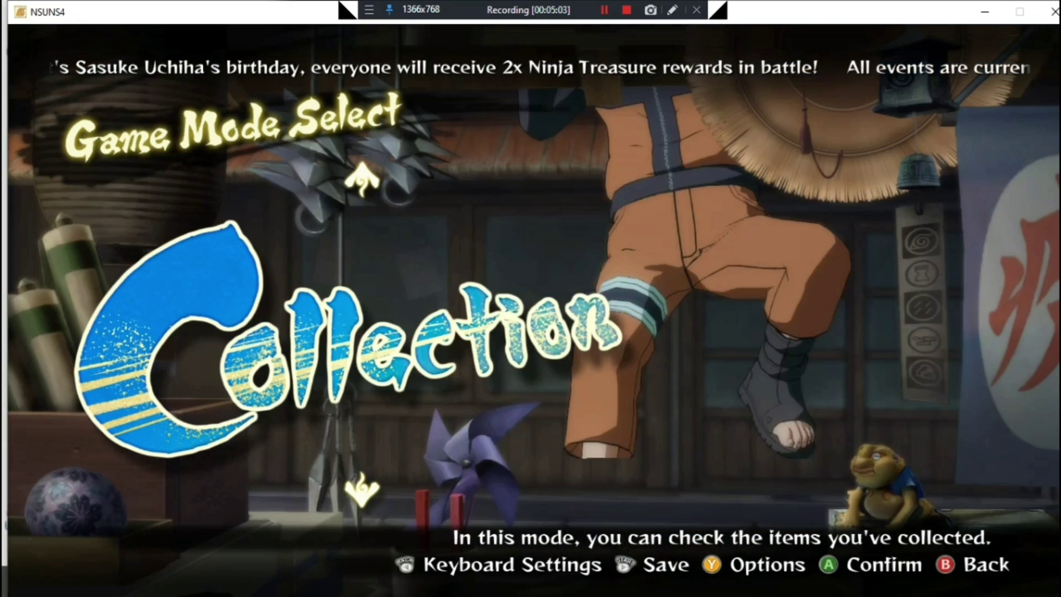
key(Down)
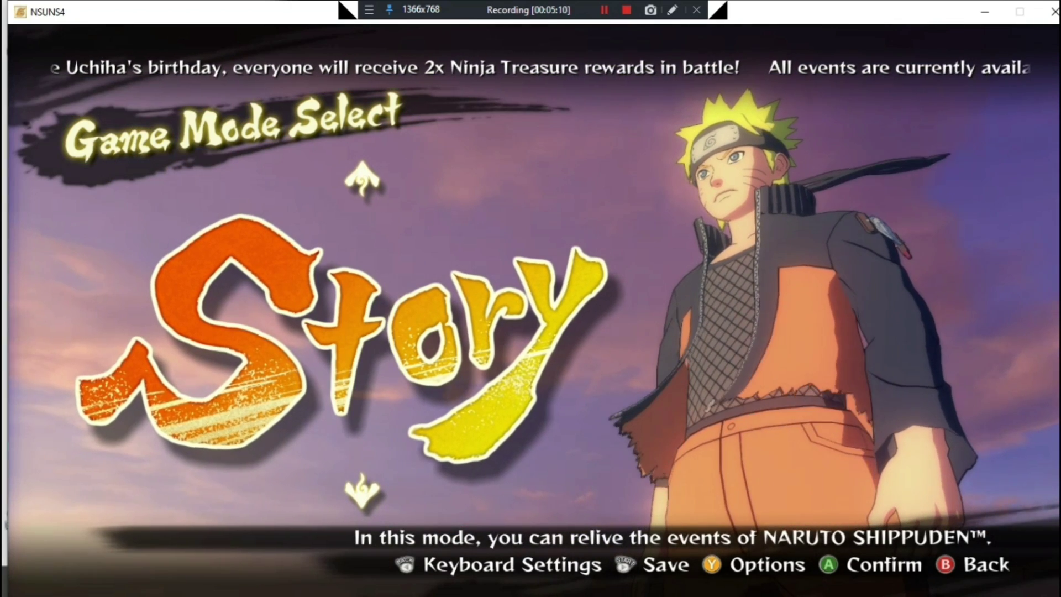
key(y)
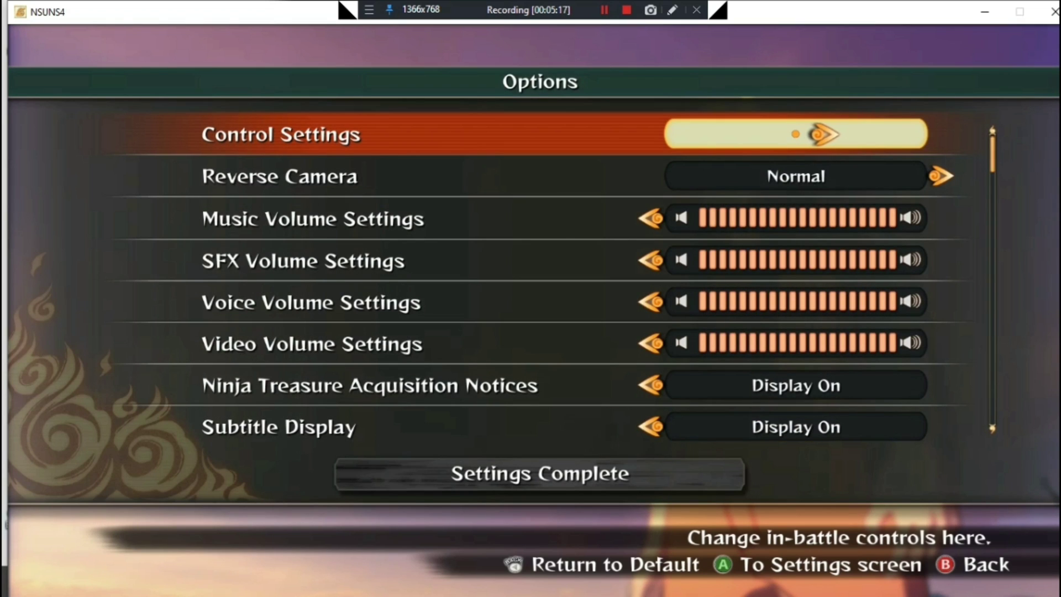
key(Escape)
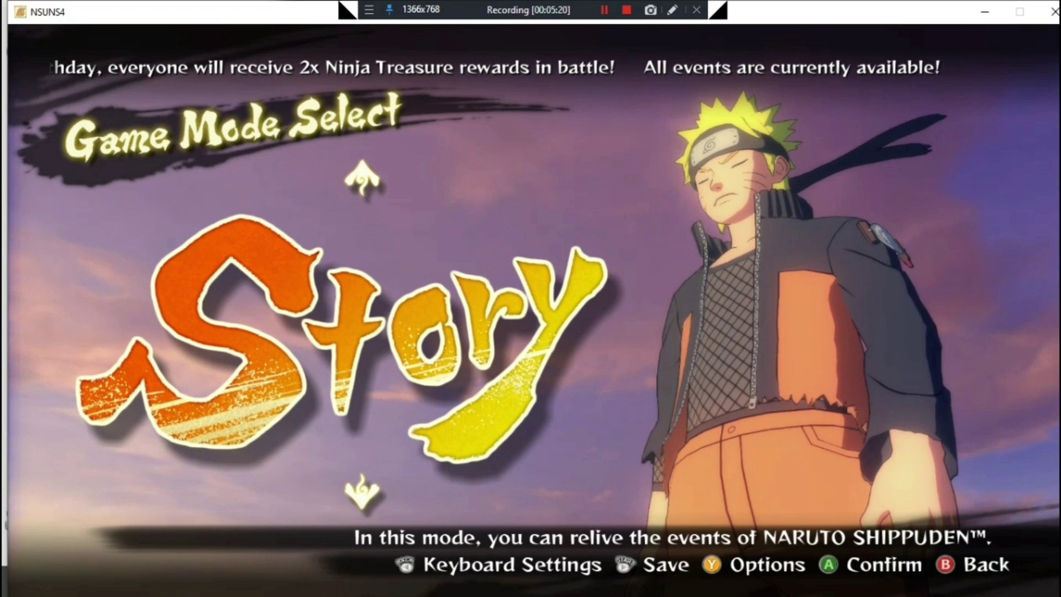
key(Return)
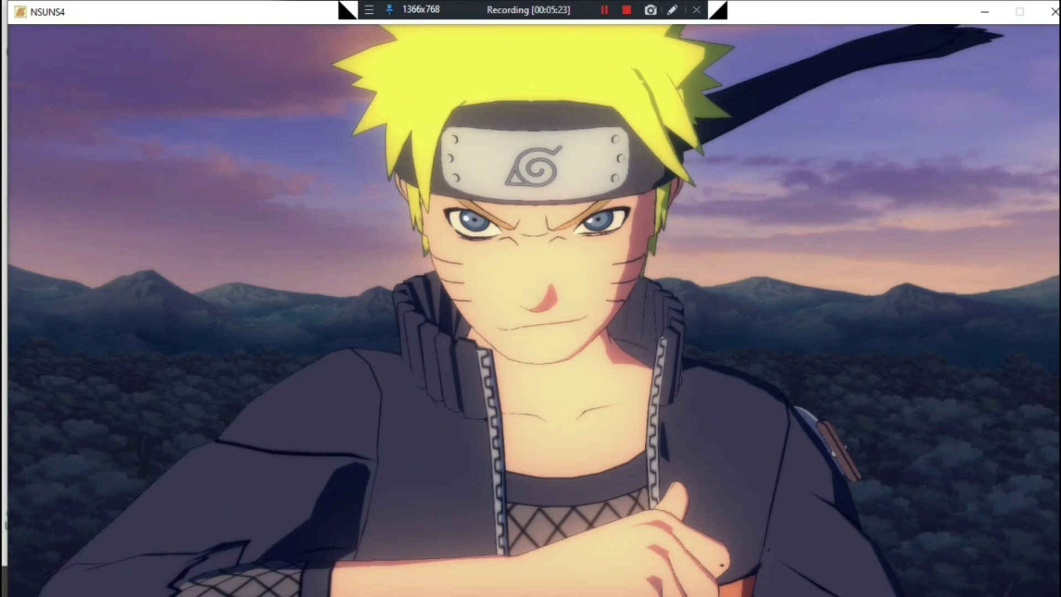